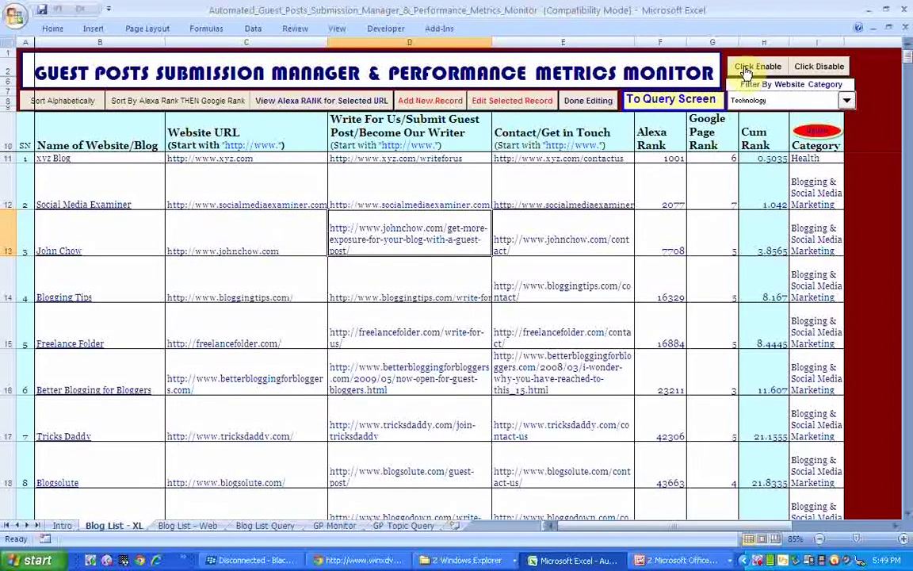
# Try opening John Chow's website from C13, then inspect his Alexa Rank in F13 without changing it
pyautogui.click(296, 230)
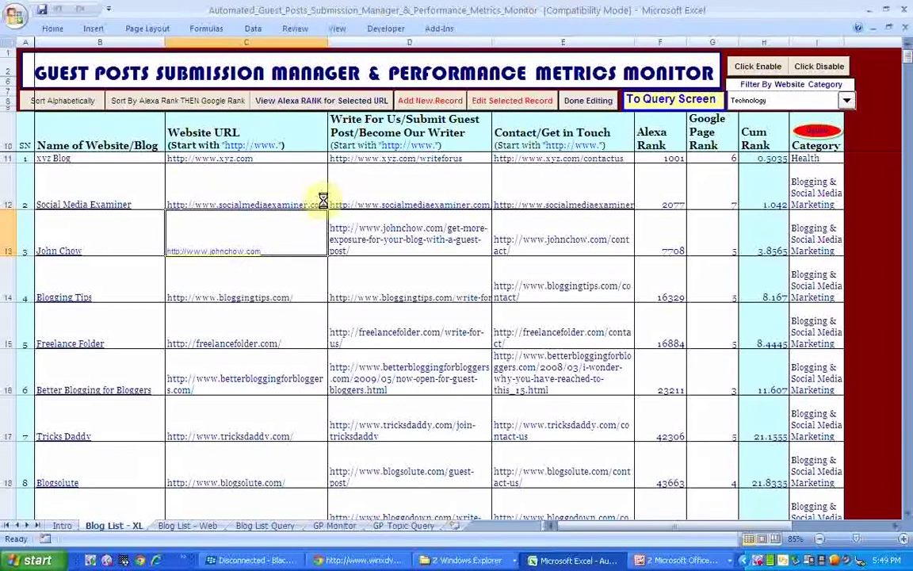
pyautogui.click(254, 247)
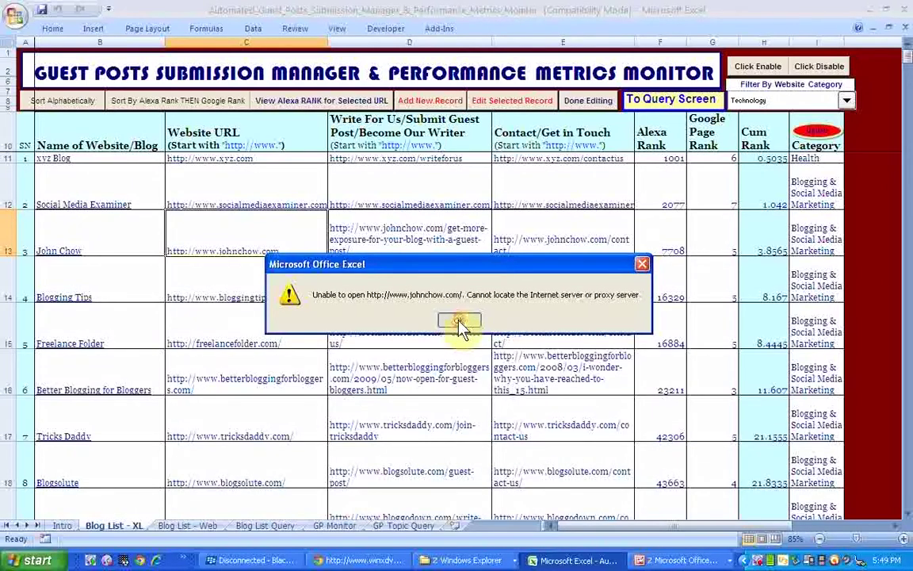
pyautogui.click(459, 326)
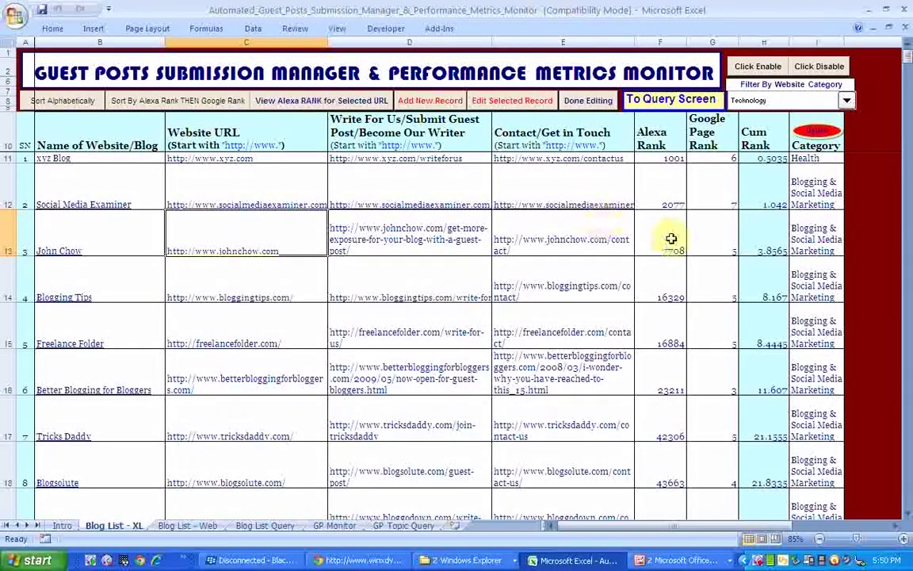
pyautogui.click(608, 238)
pyautogui.doubleClick(658, 255)
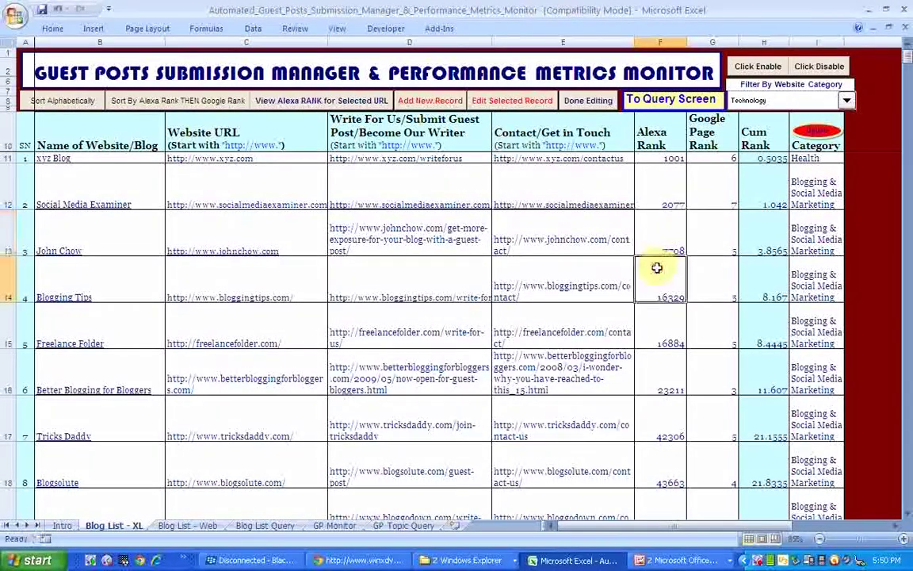
pyautogui.press('Escape')
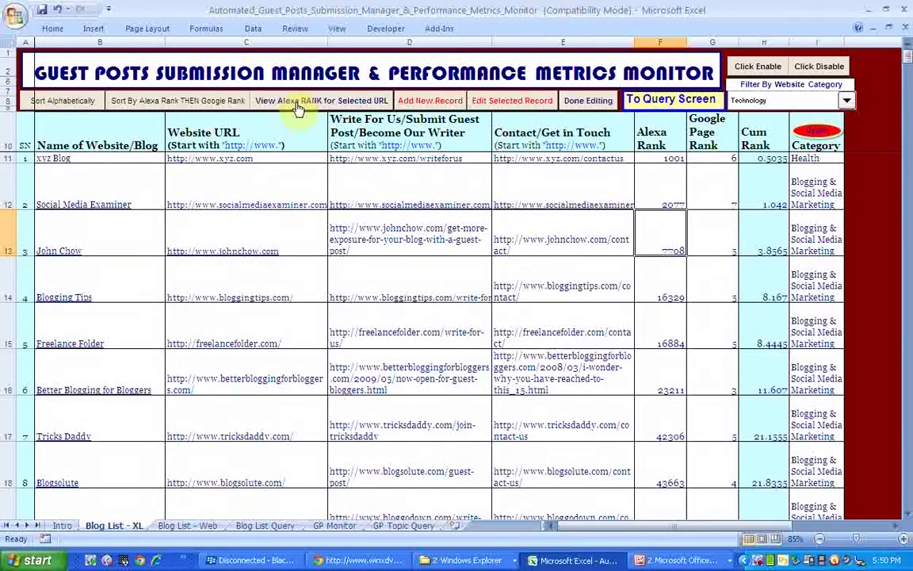
# Attempt an Alexa rank lookup for John Chow's URL, leaving F13 at 7708
pyautogui.click(293, 241)
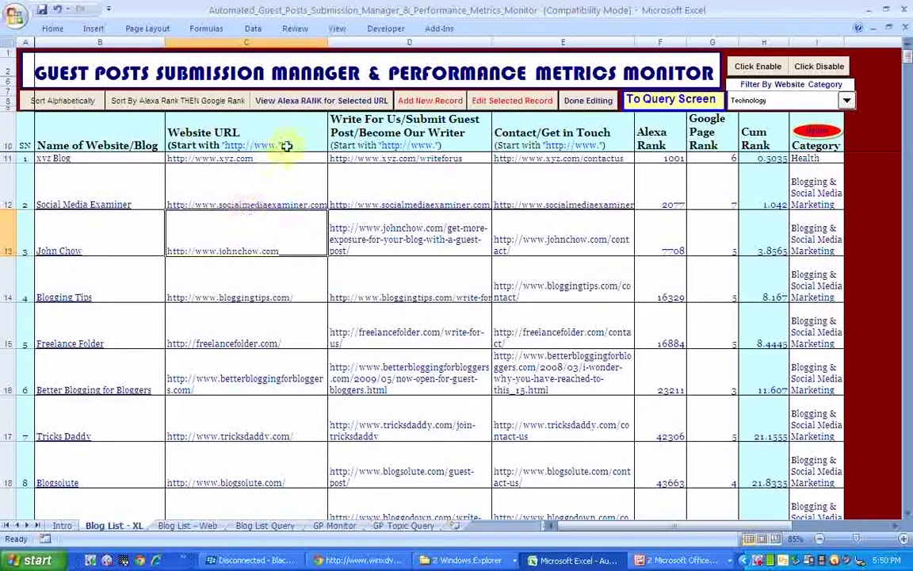
pyautogui.click(316, 102)
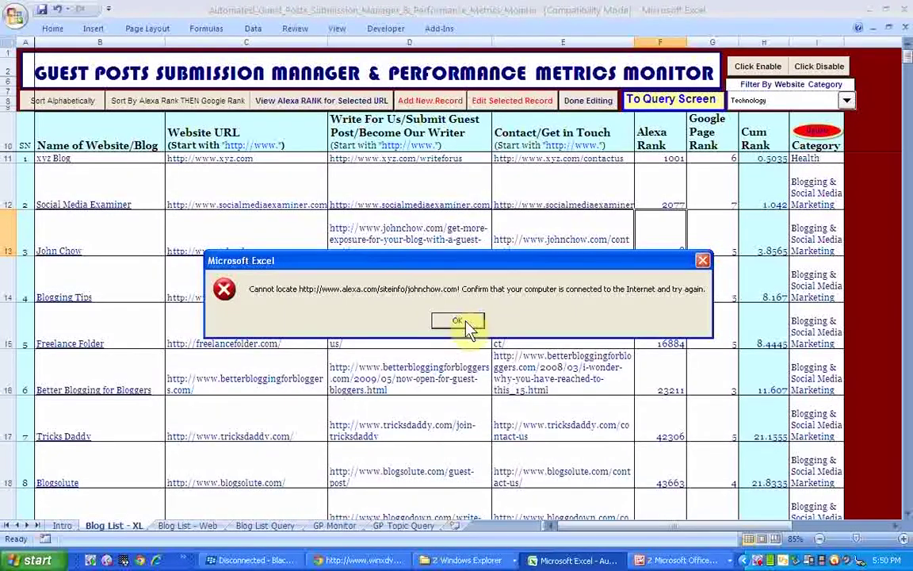
pyautogui.click(458, 322)
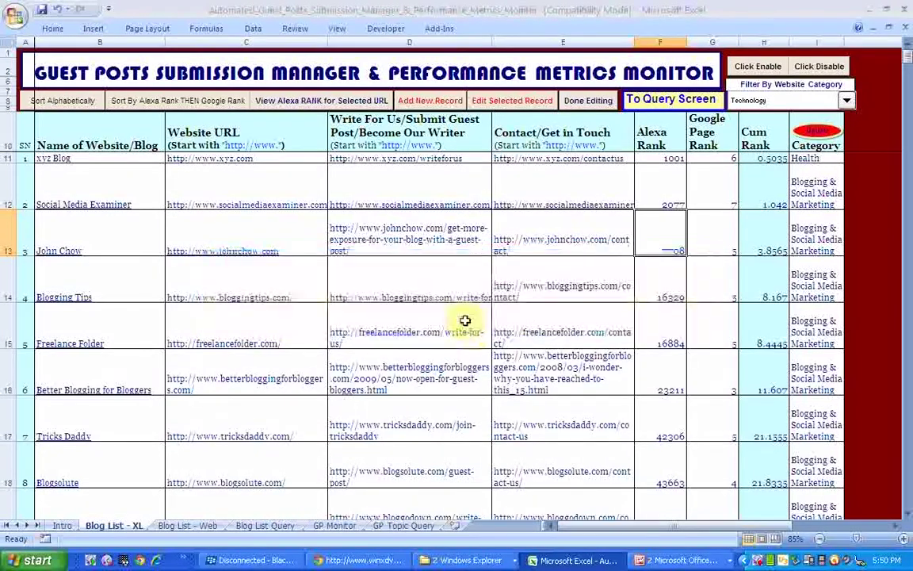
pyautogui.doubleClick(652, 234)
pyautogui.write('882')
pyautogui.press('Escape')
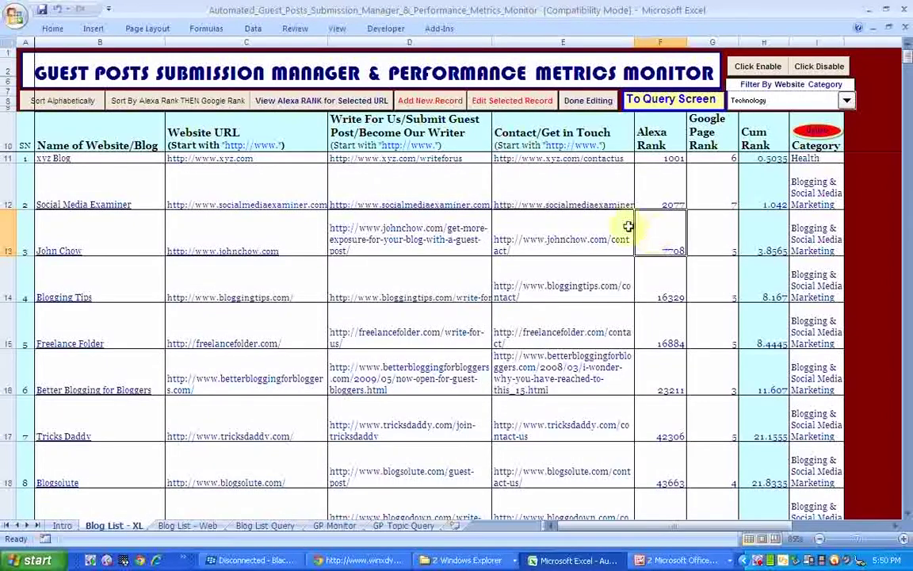
# Browse the blog records from Blogging Tips to GDI Blog and xyz Blog, ending on Freelance Folder
pyautogui.click(445, 264)
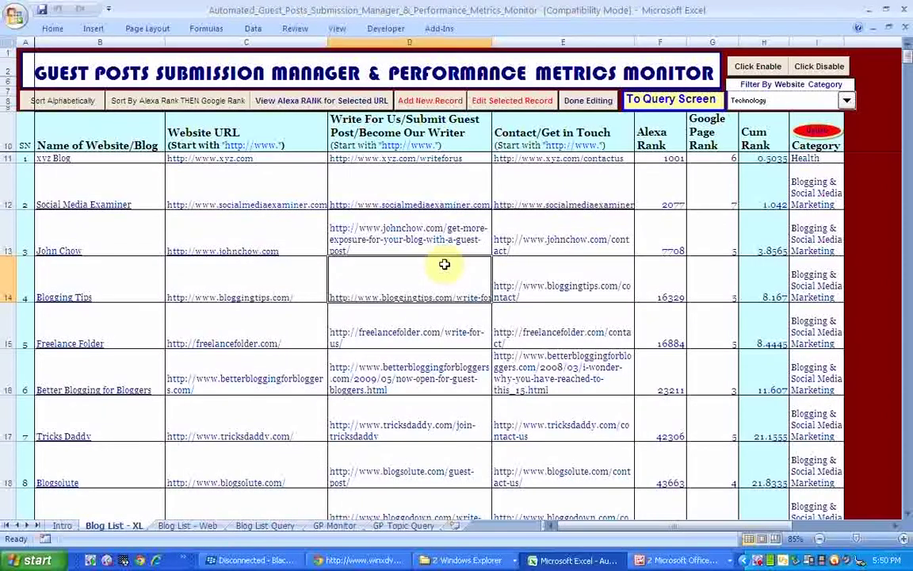
pyautogui.click(154, 274)
pyautogui.press('Down')
pyautogui.press('Down')
pyautogui.press('Down')
pyautogui.press('Down')
pyautogui.press('Down')
pyautogui.press('Down')
pyautogui.press('Down')
pyautogui.press('Down')
pyautogui.press('Down')
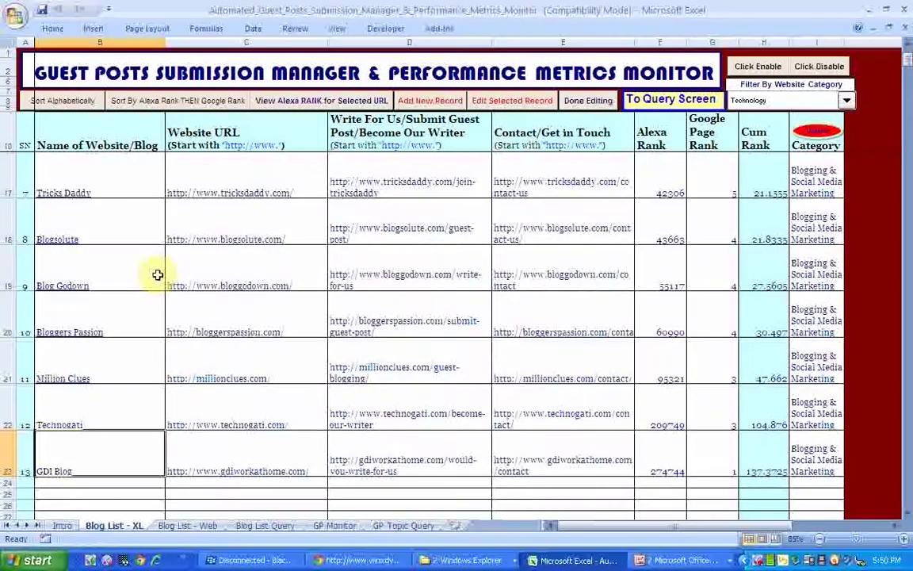
pyautogui.press('Up')
pyautogui.press('Up')
pyautogui.press('Up')
pyautogui.press('Up')
pyautogui.press('Up')
pyautogui.press('Up')
pyautogui.press('Up')
pyautogui.press('Up')
pyautogui.press('Up')
pyautogui.press('Up')
pyautogui.press('Up')
pyautogui.press('Up')
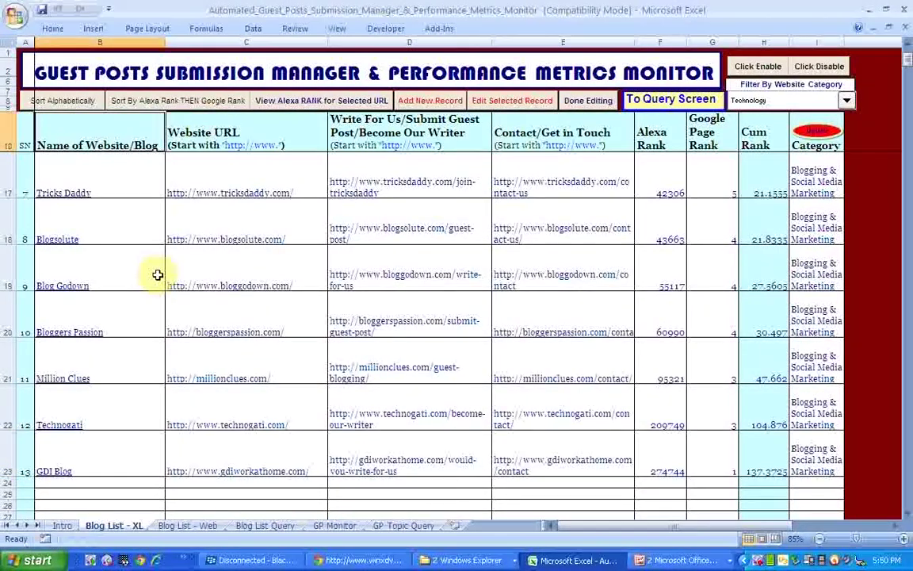
pyautogui.click(108, 184)
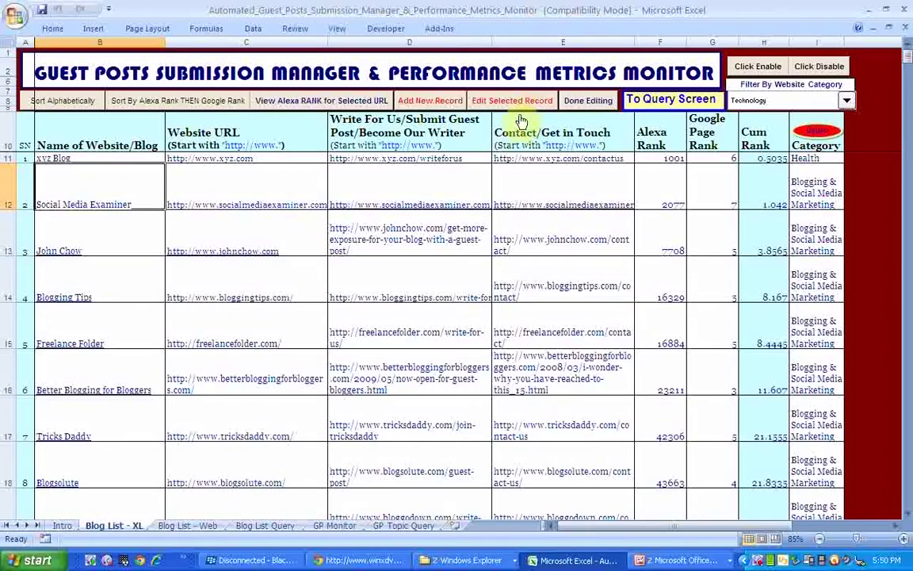
pyautogui.click(424, 328)
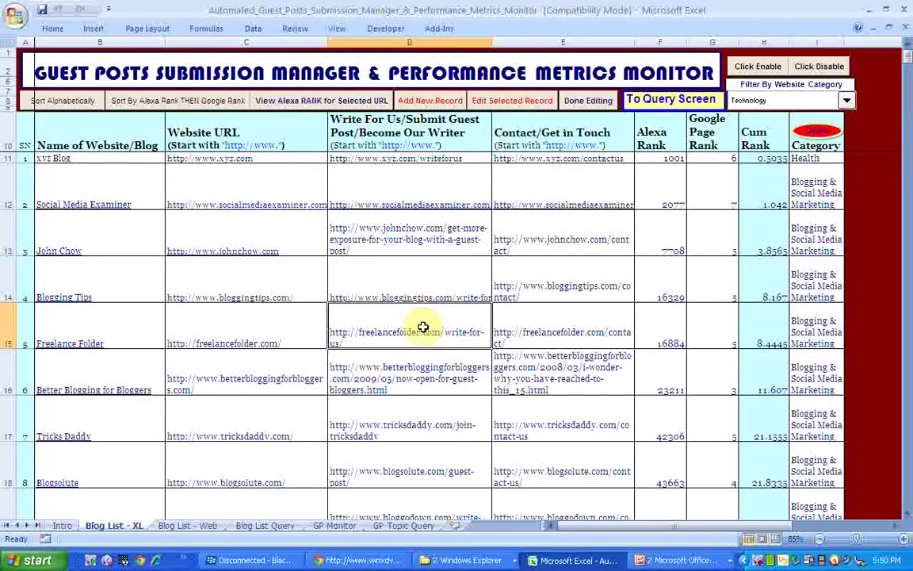
# Put the Freelance Folder record into edit mode and then finish editing it
pyautogui.click(513, 105)
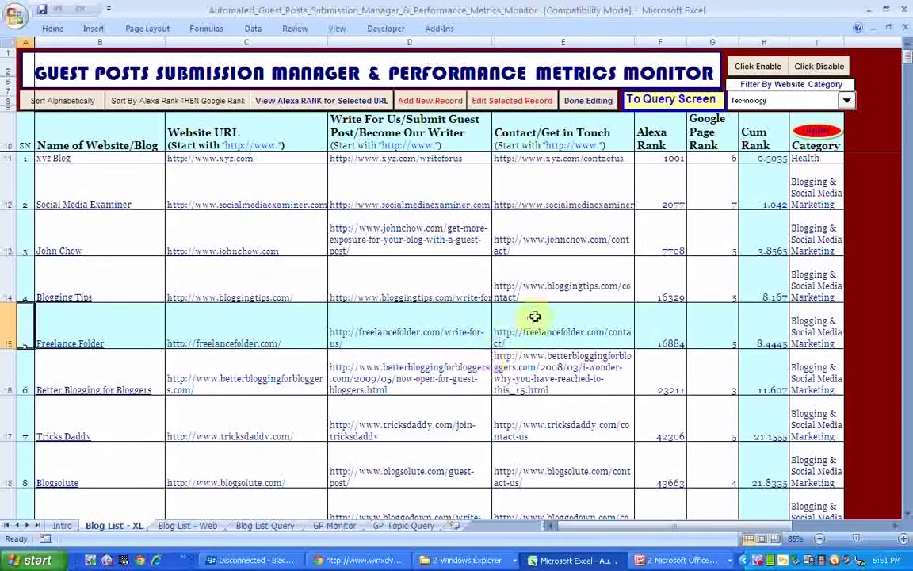
pyautogui.click(521, 280)
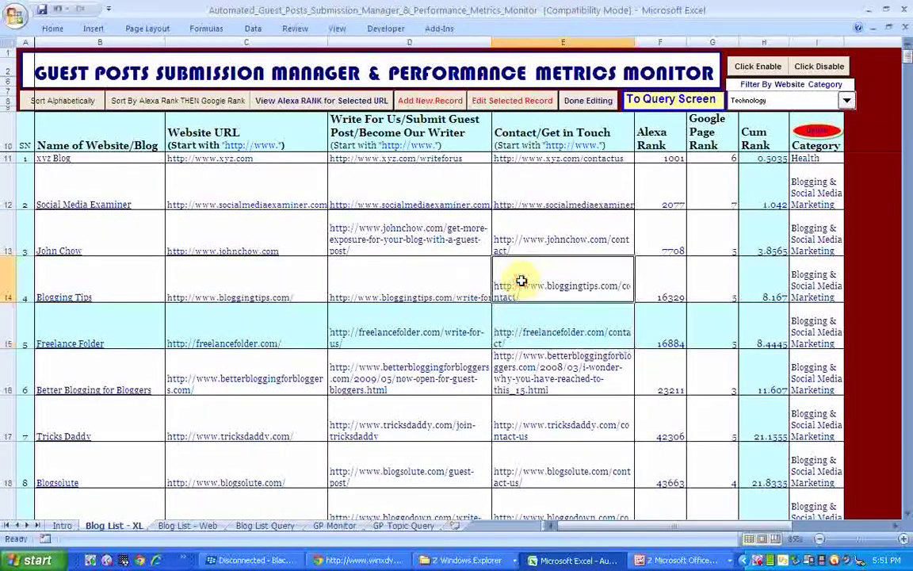
pyautogui.click(573, 99)
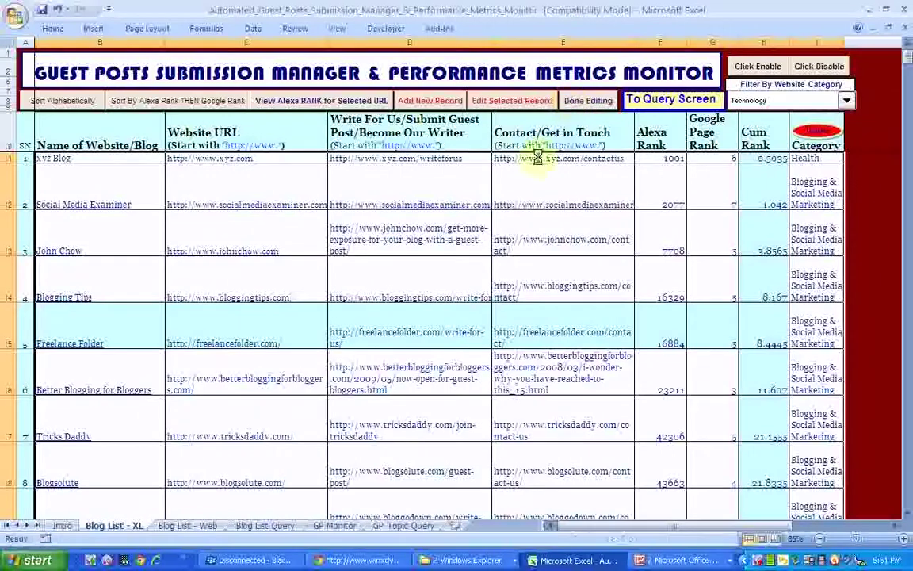
pyautogui.click(502, 308)
pyautogui.click(603, 104)
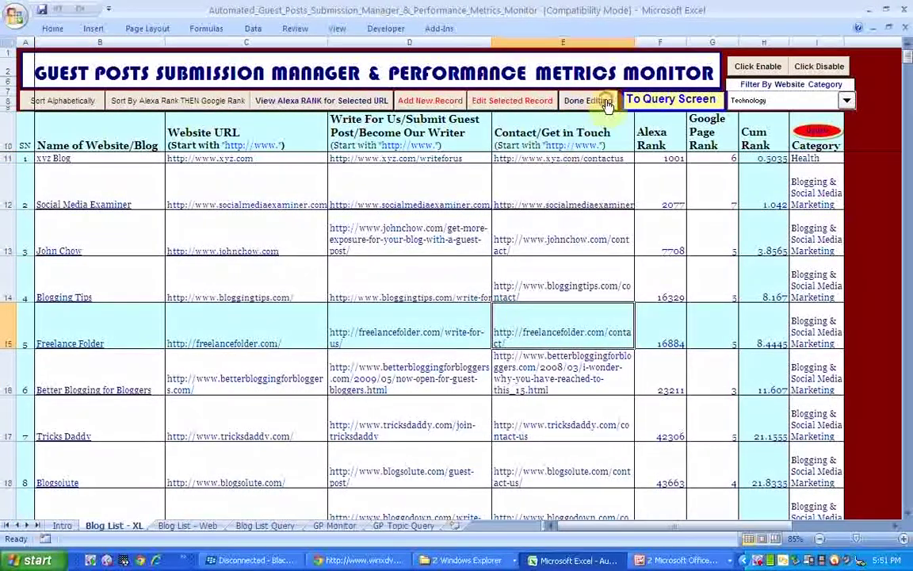
pyautogui.click(474, 244)
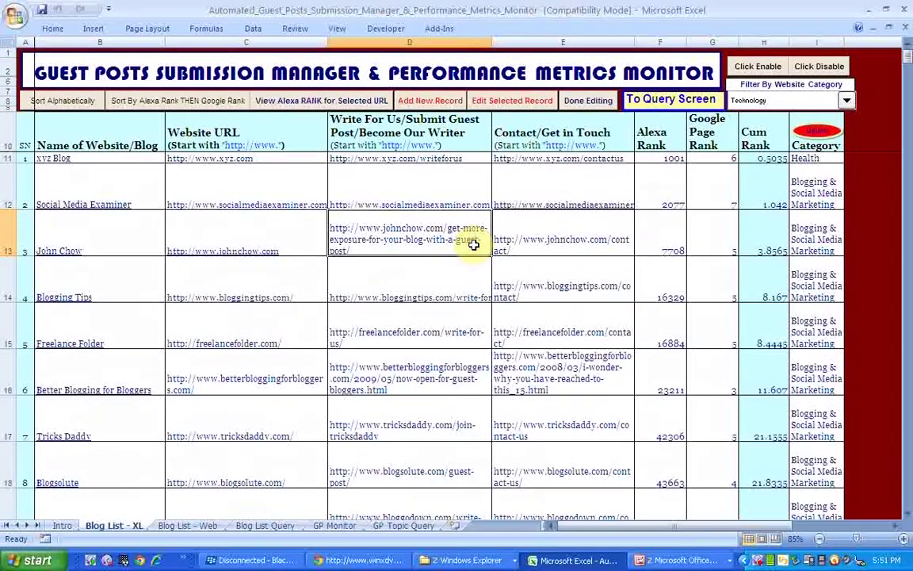
# On Blog List - Web, update the table with current data and URLs and acknowledge 'Update Completed!'
pyautogui.click(188, 528)
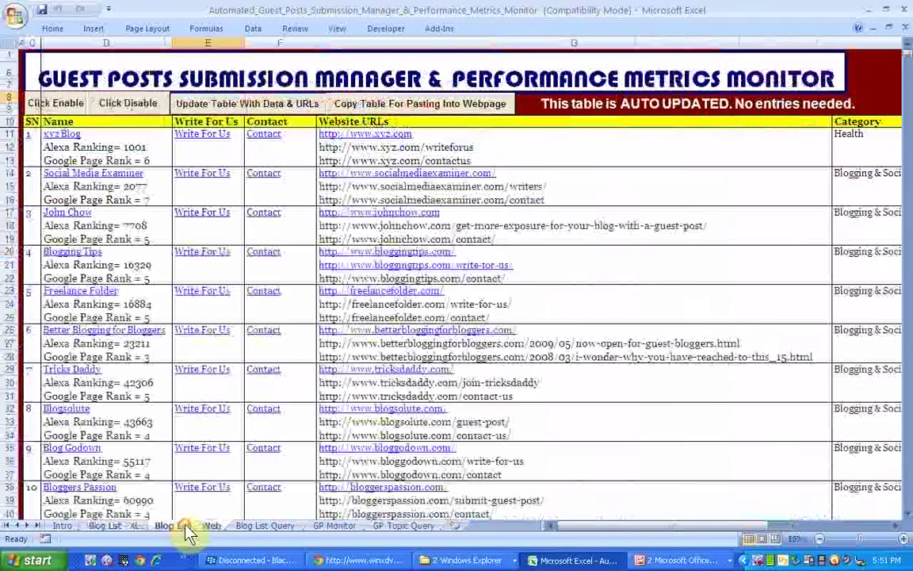
pyautogui.click(586, 188)
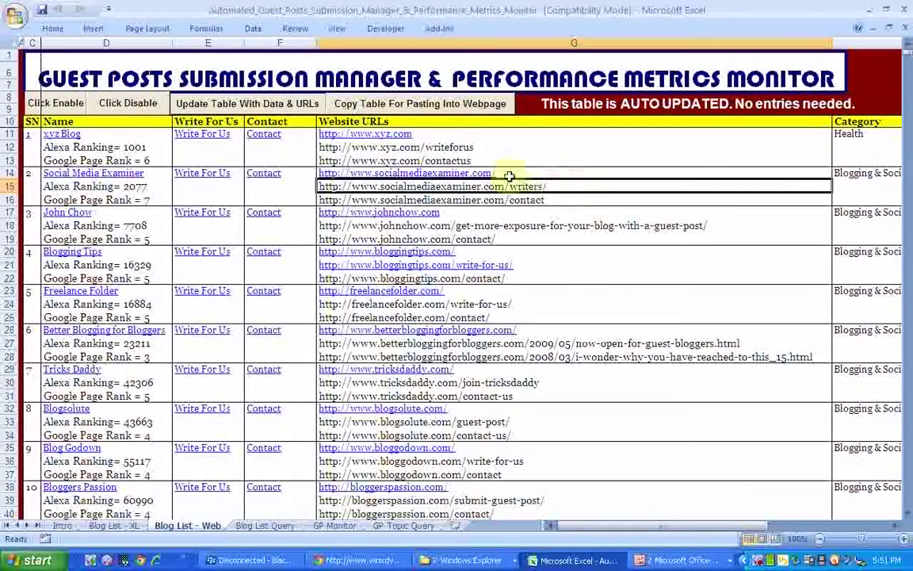
pyautogui.click(529, 160)
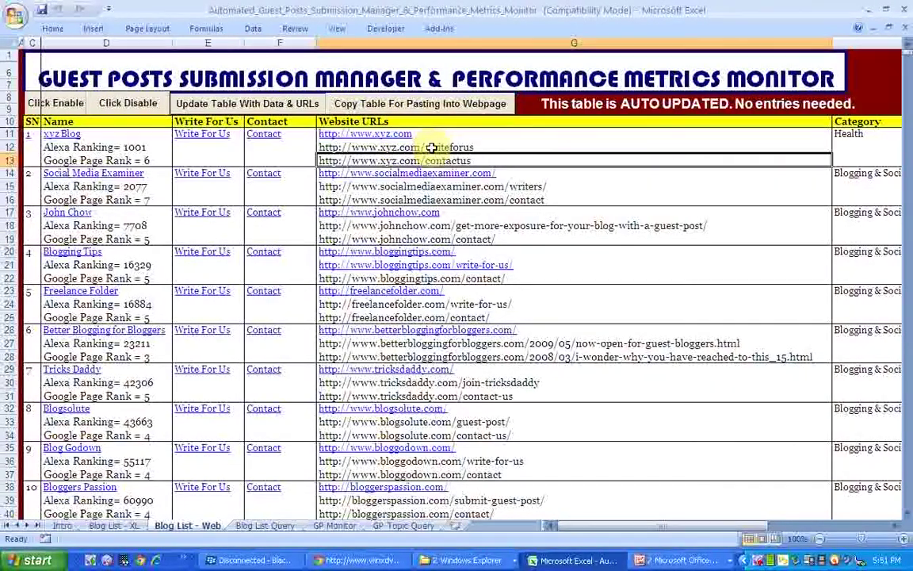
pyautogui.click(125, 527)
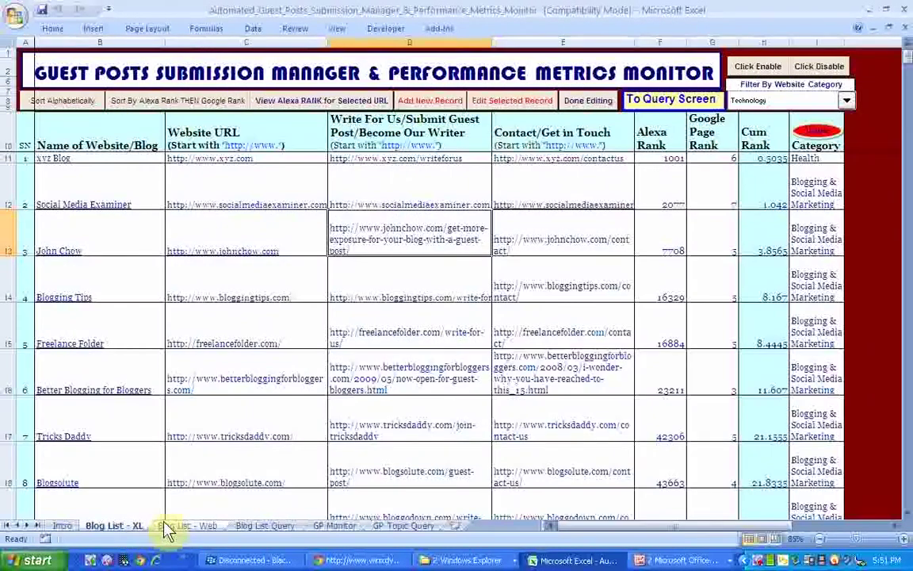
pyautogui.click(166, 528)
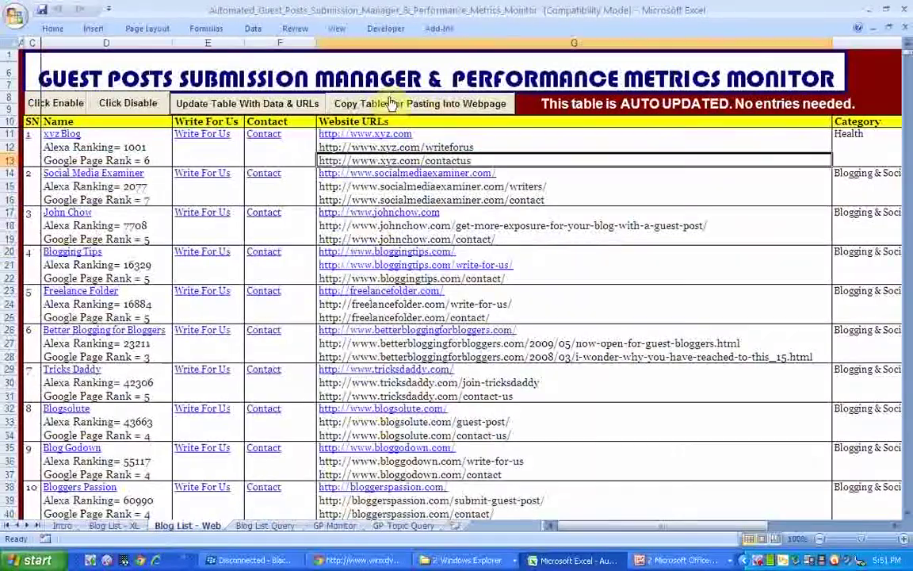
pyautogui.click(292, 106)
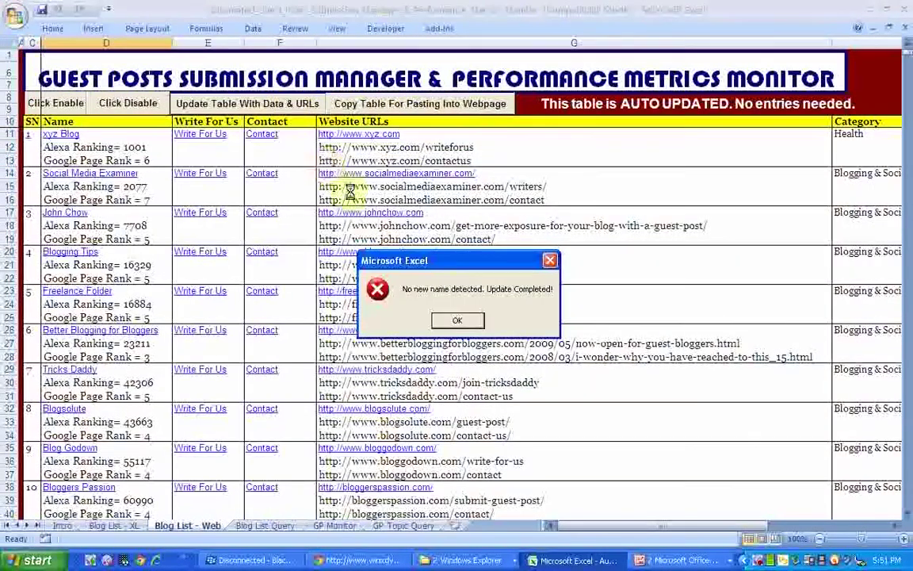
pyautogui.click(458, 321)
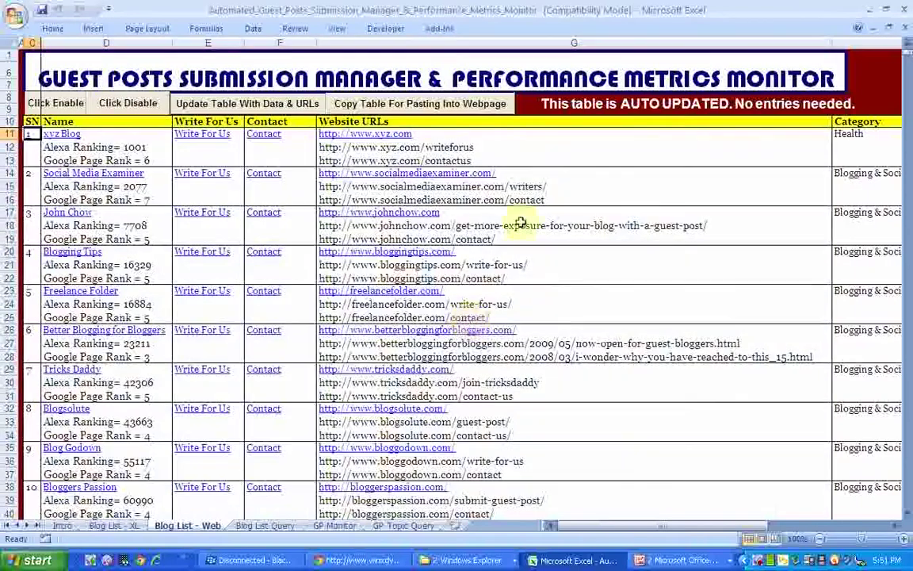
pyautogui.click(506, 199)
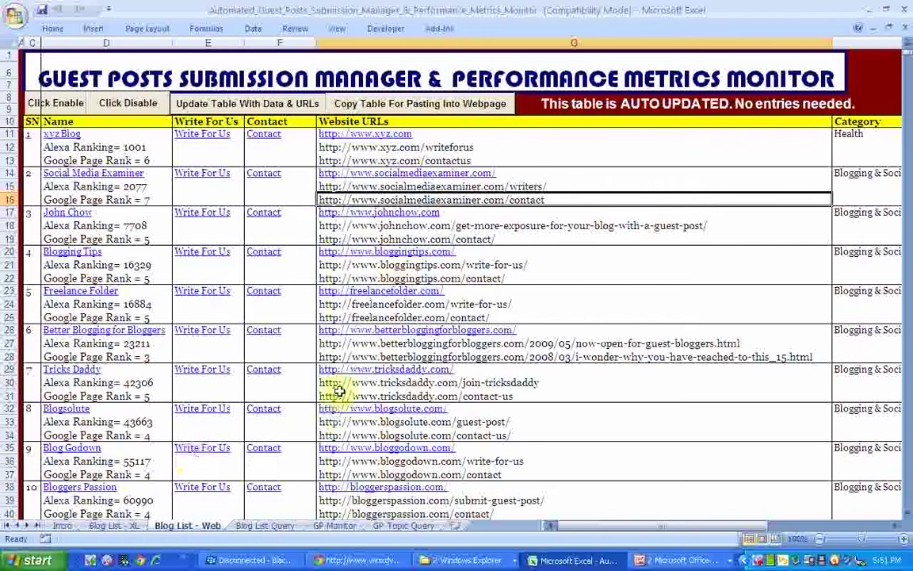
# Enter 10000 as John Chow's Alexa Rank in F13 on Blog List - XL
pyautogui.click(115, 526)
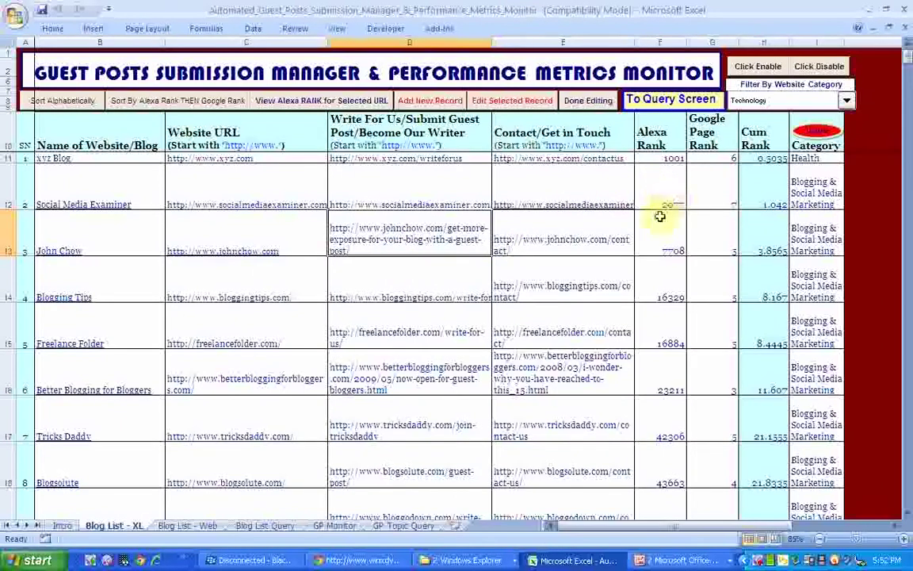
pyautogui.click(661, 243)
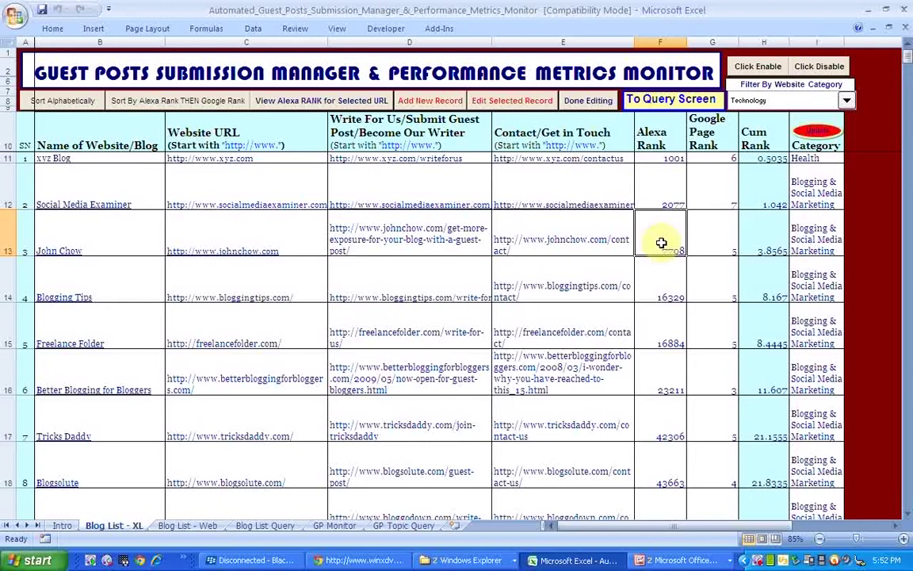
pyautogui.write('100')
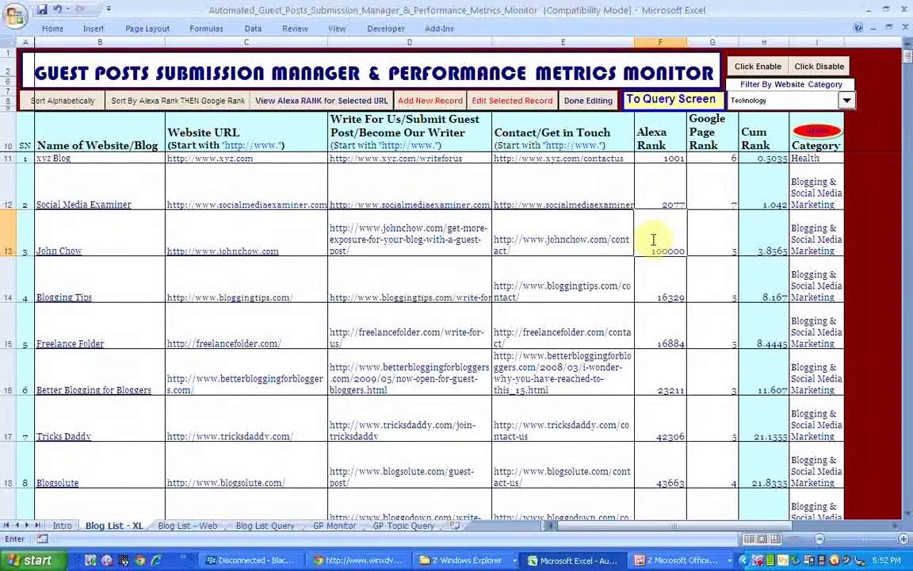
pyautogui.write('00')
pyautogui.click(615, 249)
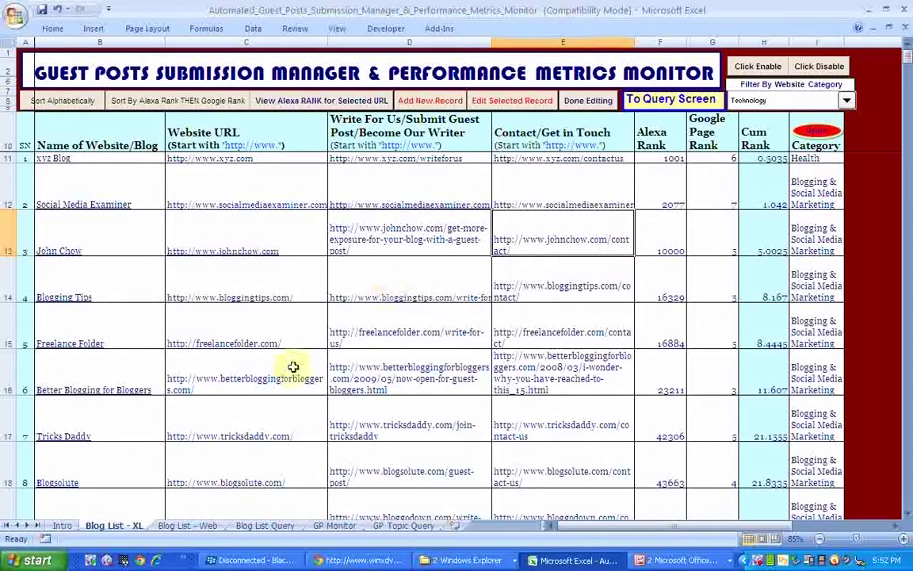
pyautogui.click(191, 525)
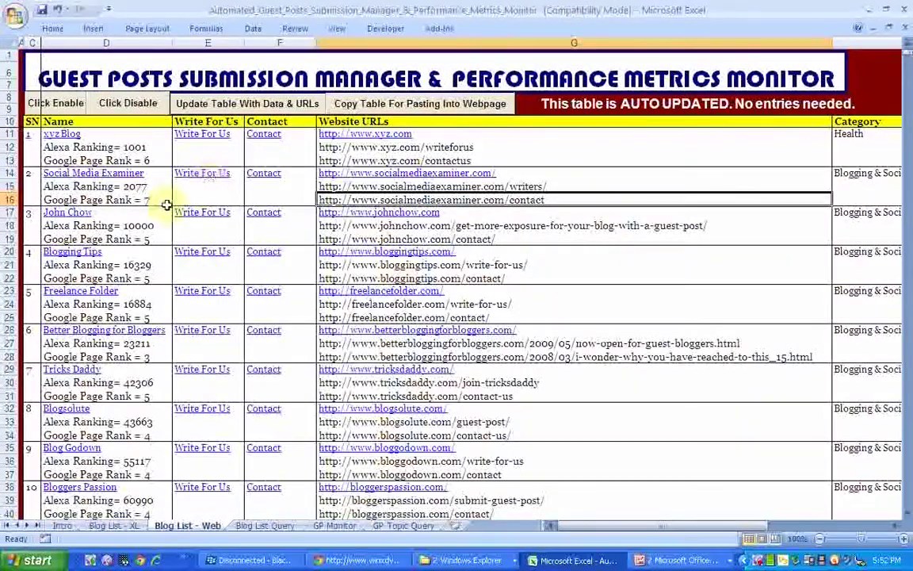
pyautogui.click(138, 226)
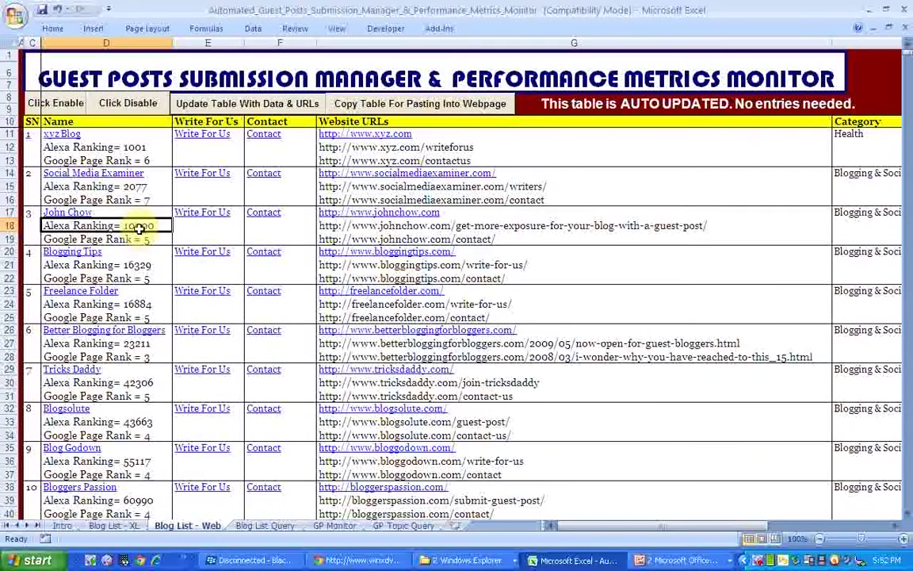
pyautogui.click(126, 526)
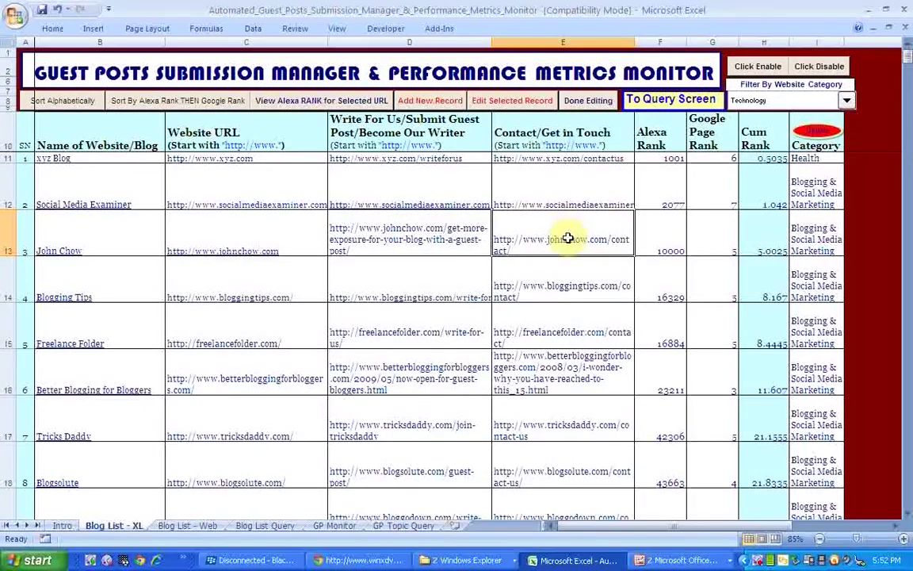
# Change John Chow's contact URL in E13 to end in contactus/ and check row 19 on Blog List - Web
pyautogui.doubleClick(616, 238)
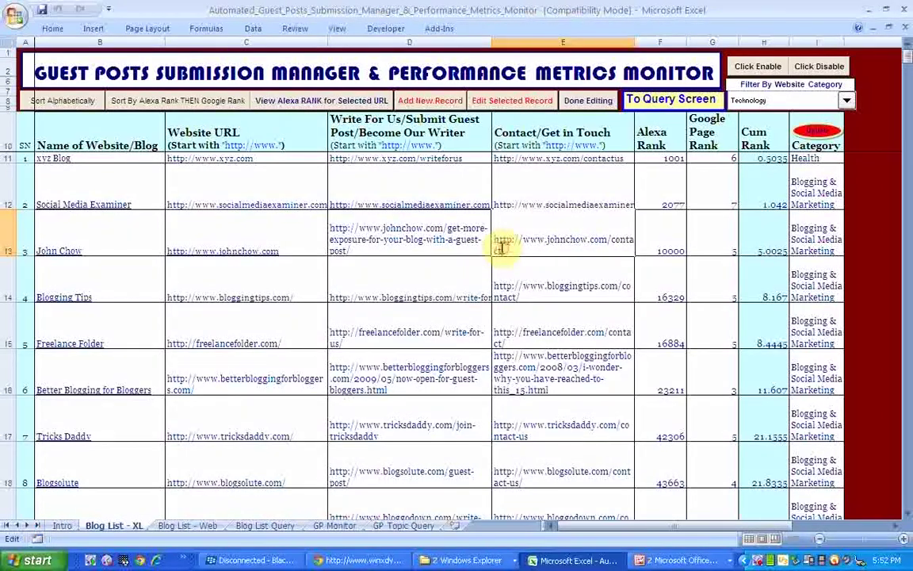
pyautogui.moveTo(503, 248); pyautogui.dragTo(481, 234)
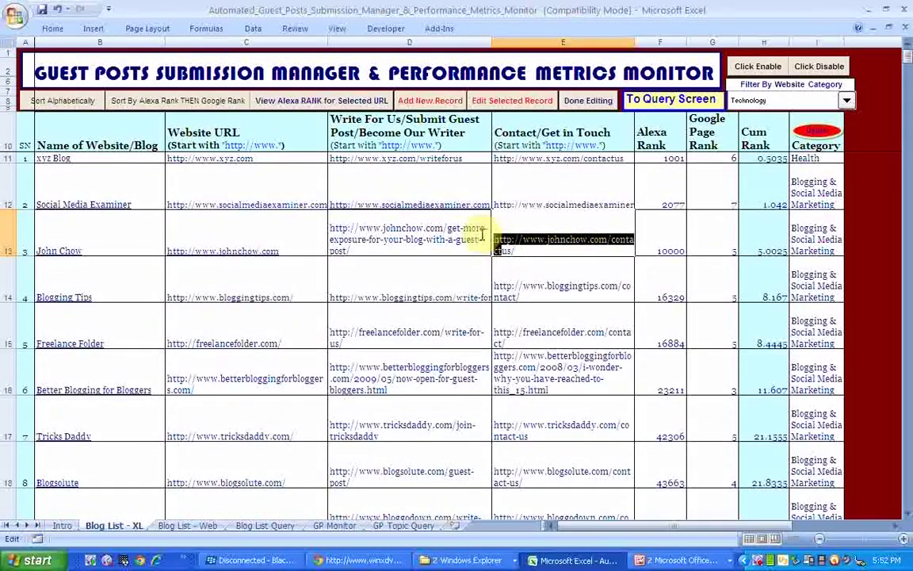
pyautogui.click(468, 236)
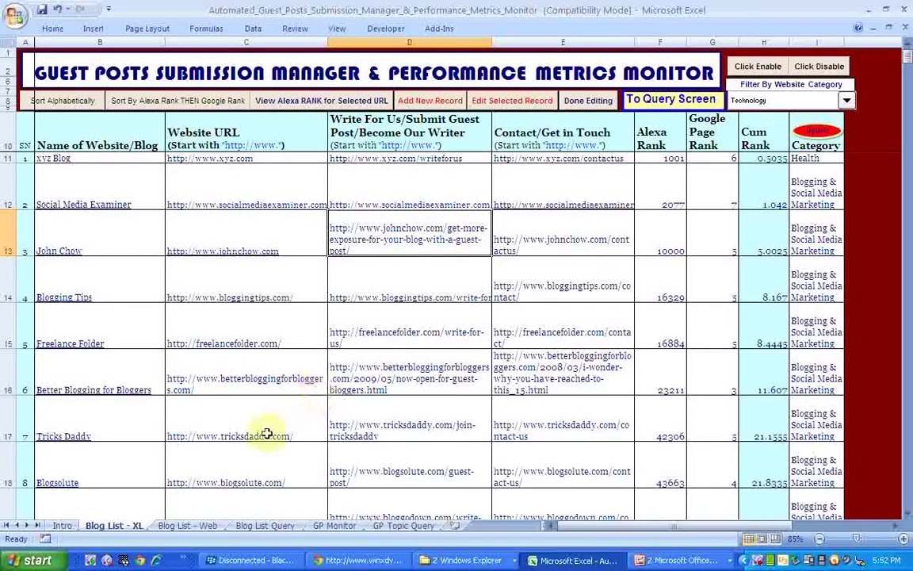
pyautogui.click(204, 525)
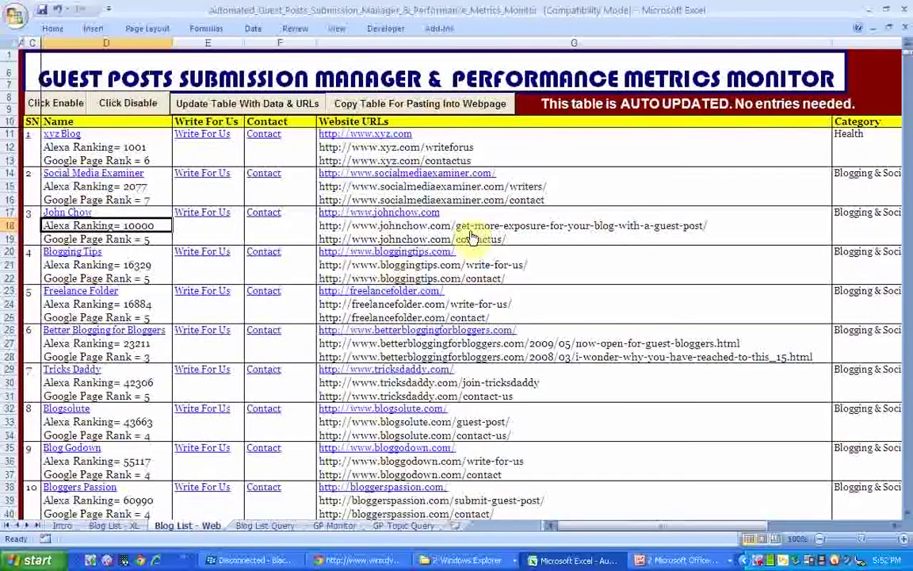
pyautogui.click(472, 228)
pyautogui.click(474, 239)
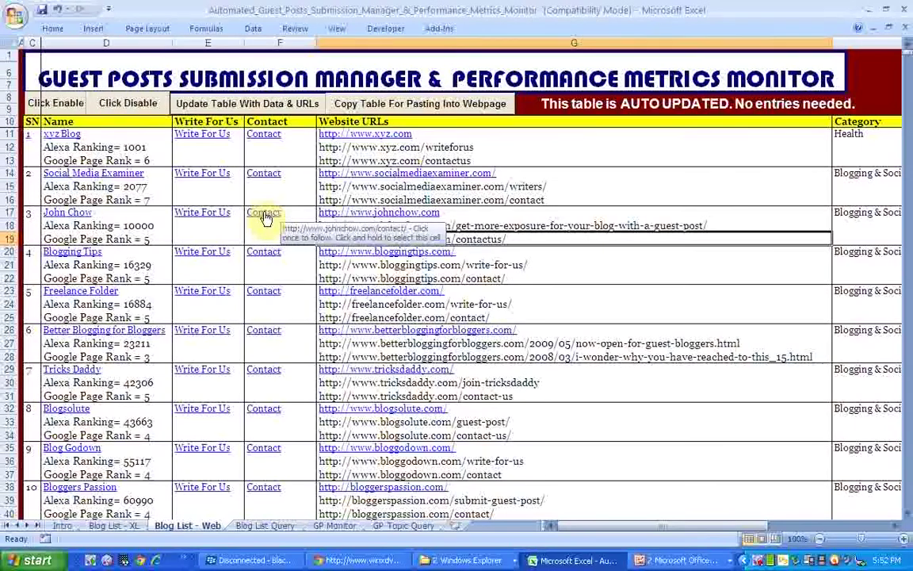
# Refresh the Blog List - Web table with the current data and URLs
pyautogui.click(259, 106)
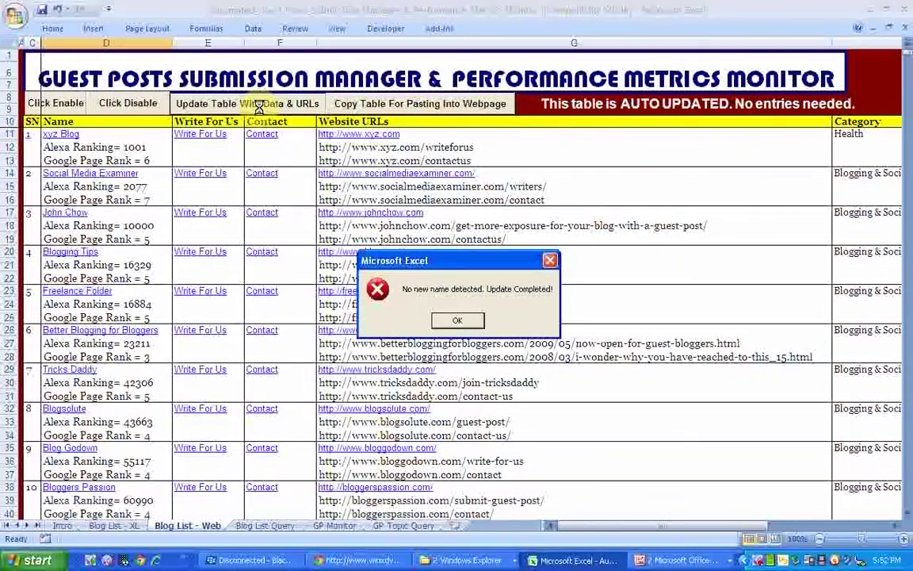
pyautogui.click(454, 319)
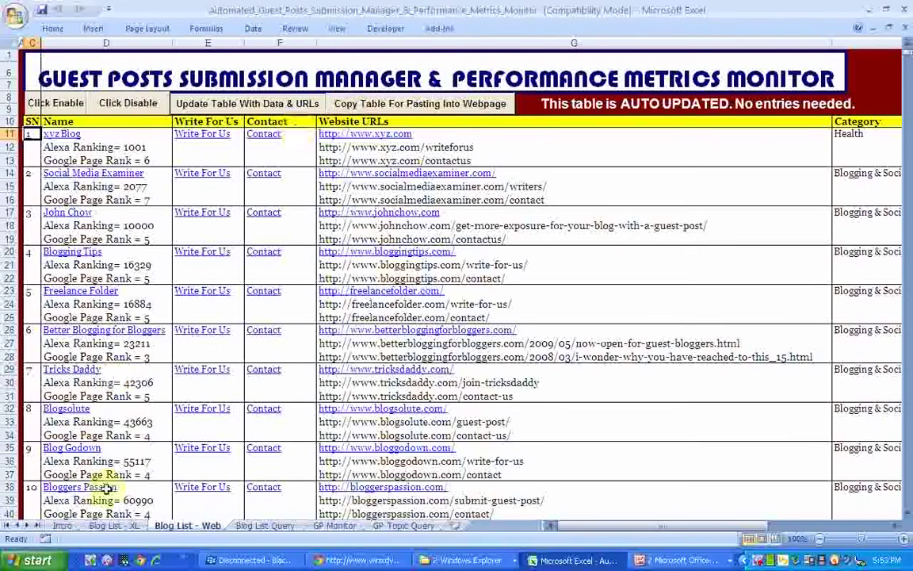
pyautogui.click(348, 279)
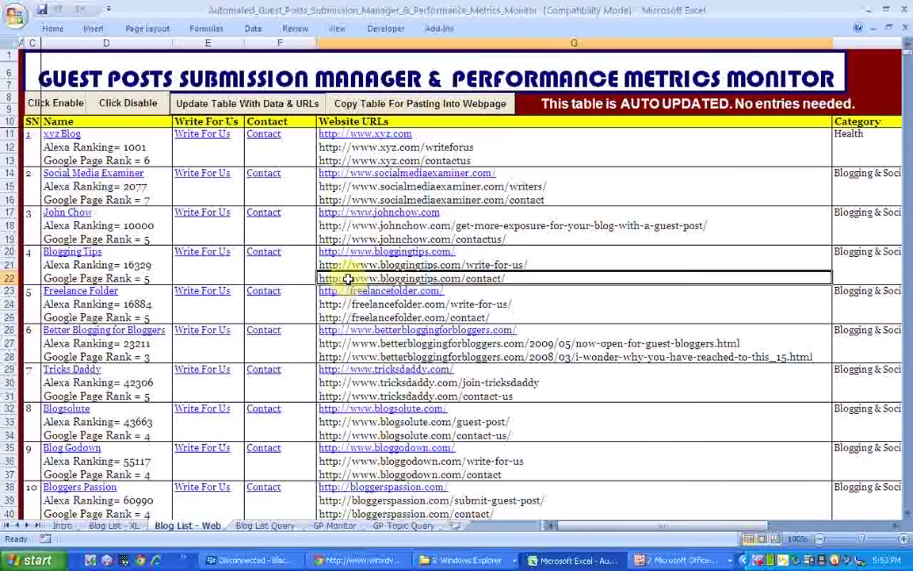
# Copy the web table for pasting into a webpage and bring up the Picture Manager windows
pyautogui.click(406, 104)
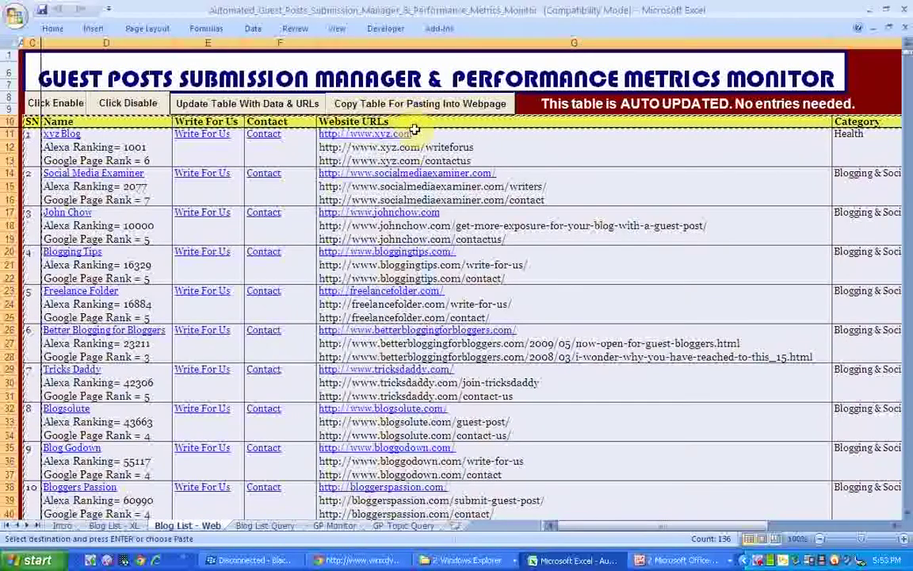
pyautogui.click(427, 421)
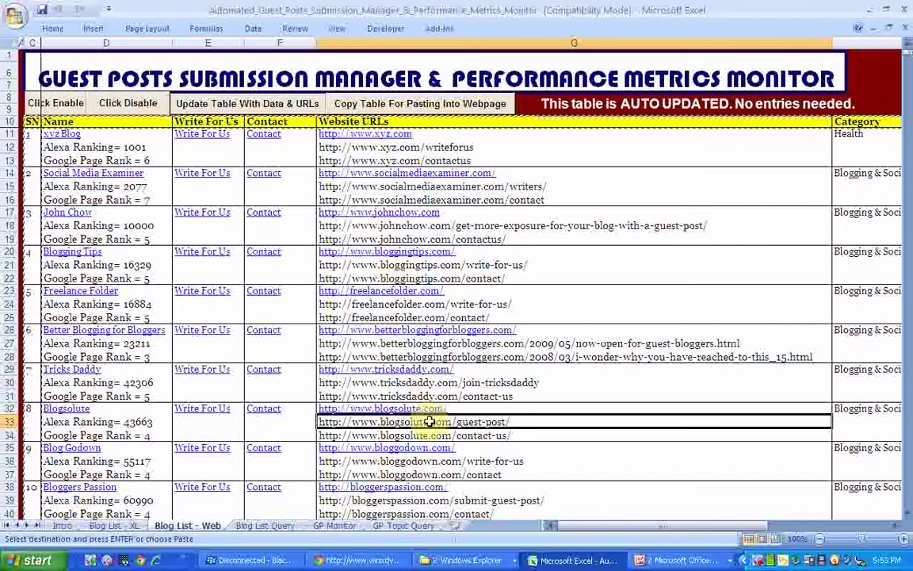
pyautogui.click(632, 563)
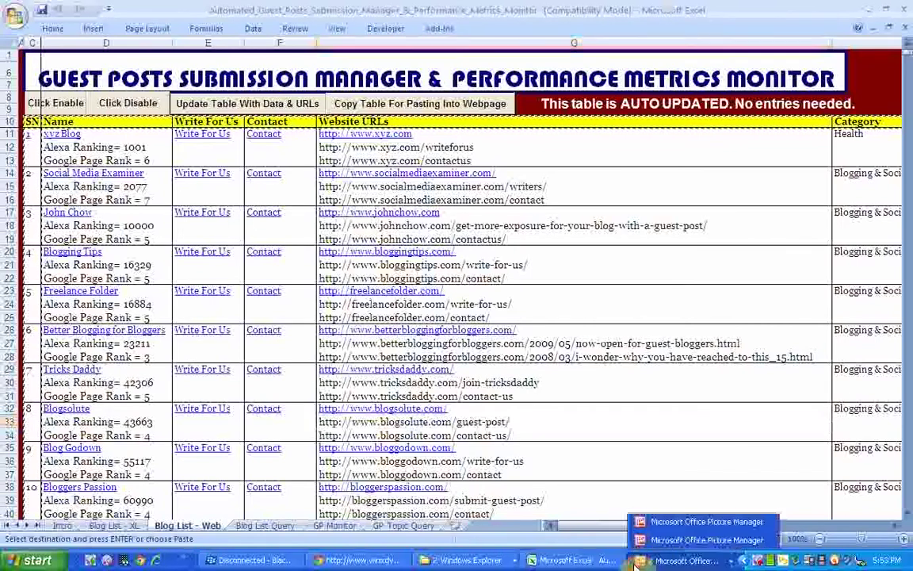
# View the WordPress editor and published guest-posts screenshots in Picture Manager, then return to Excel
pyautogui.click(674, 538)
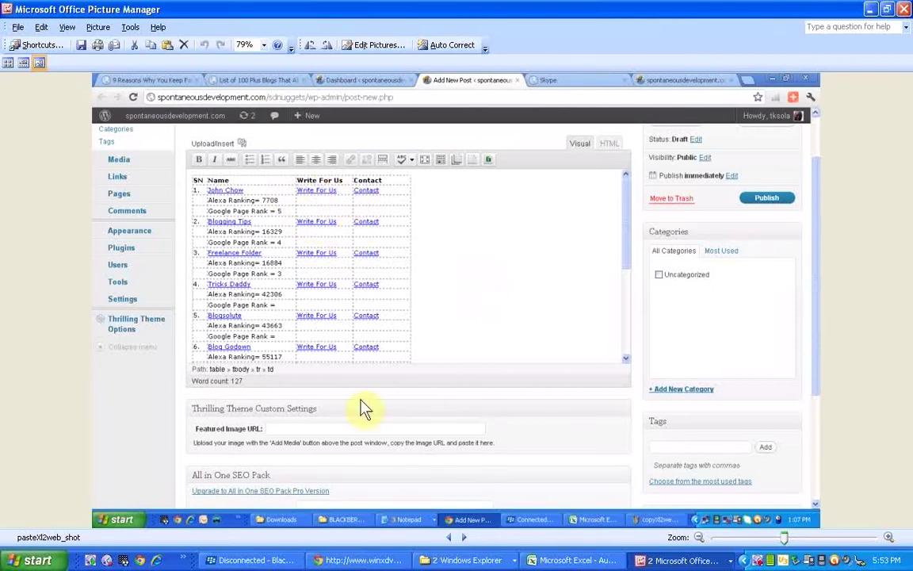
pyautogui.click(547, 561)
pyautogui.click(545, 561)
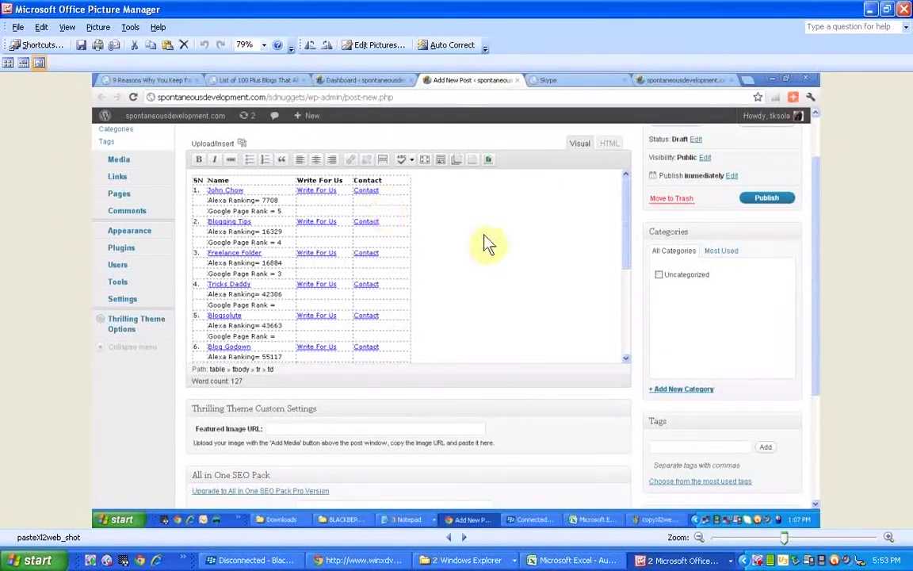
pyautogui.click(642, 561)
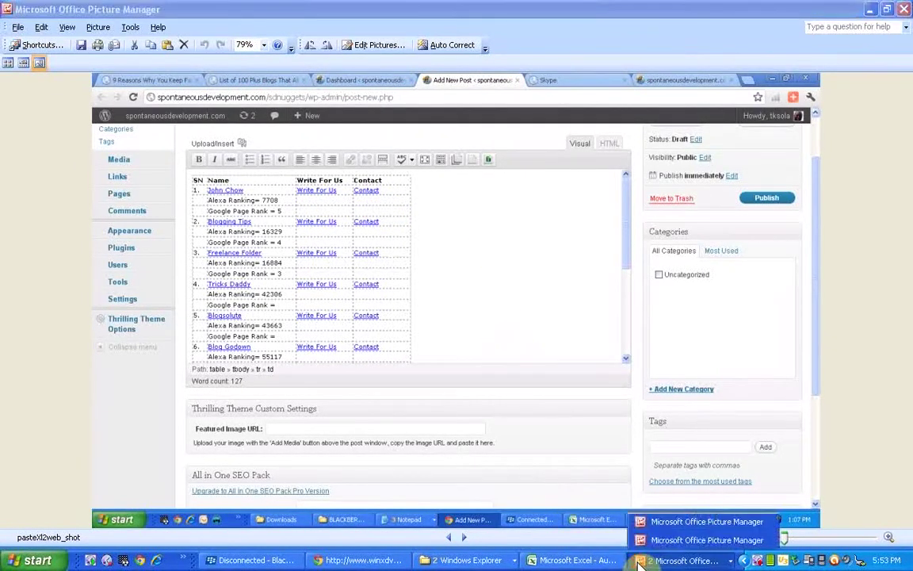
pyautogui.click(698, 522)
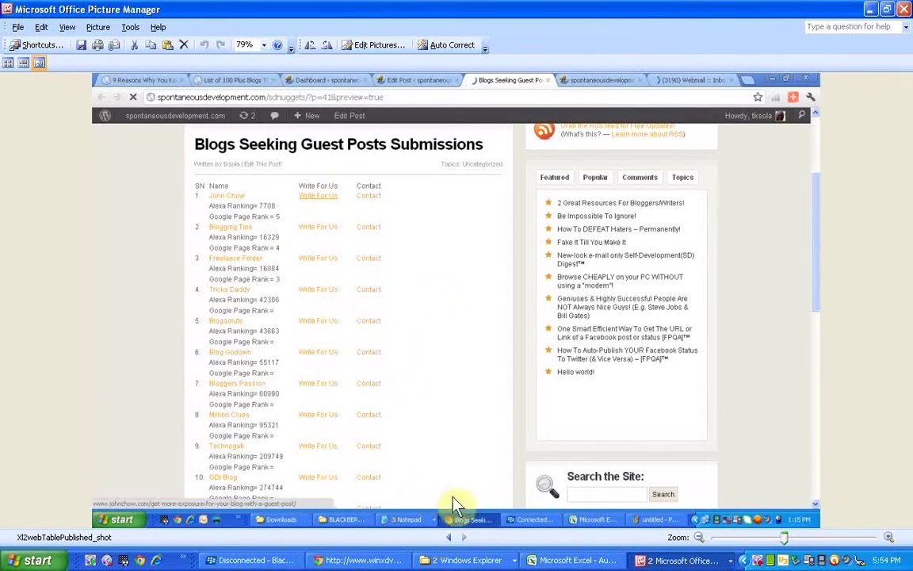
pyautogui.click(542, 560)
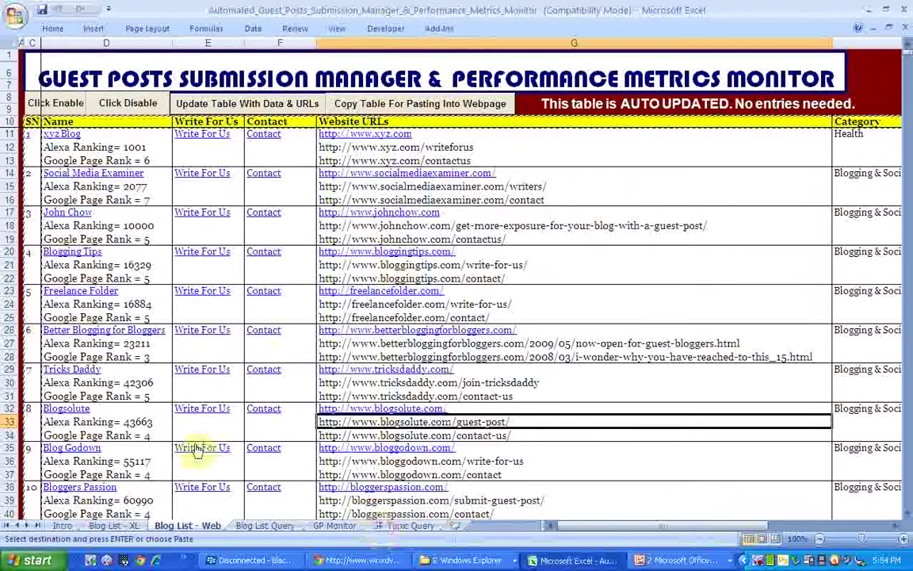
# Cancel the pending copy, copy the Blog List - Web table again, and show Blog List Query
pyautogui.click(121, 526)
pyautogui.click(250, 405)
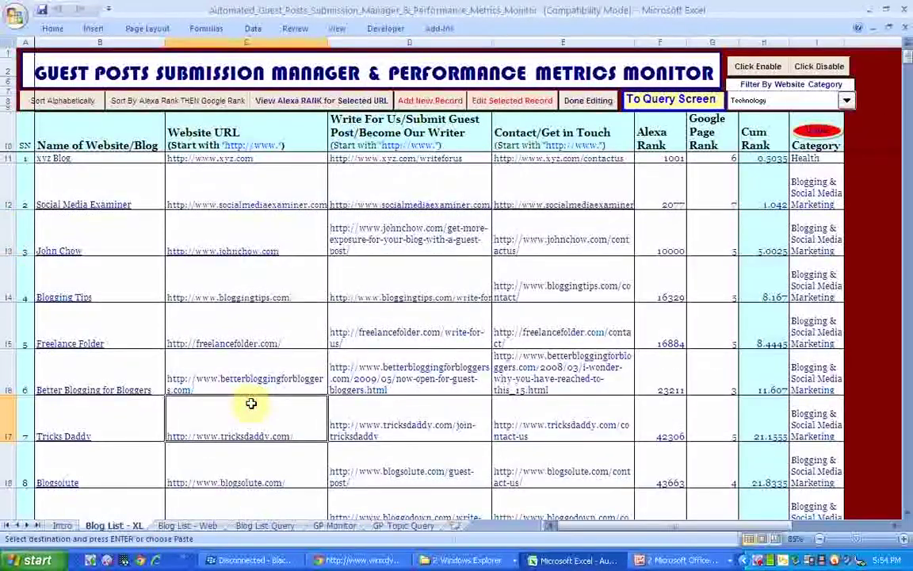
pyautogui.press('Escape')
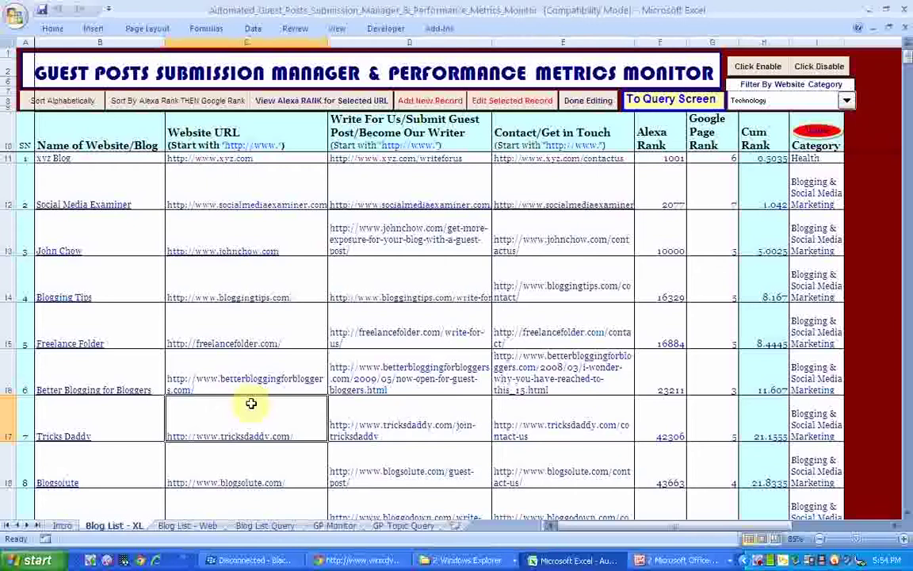
pyautogui.click(184, 526)
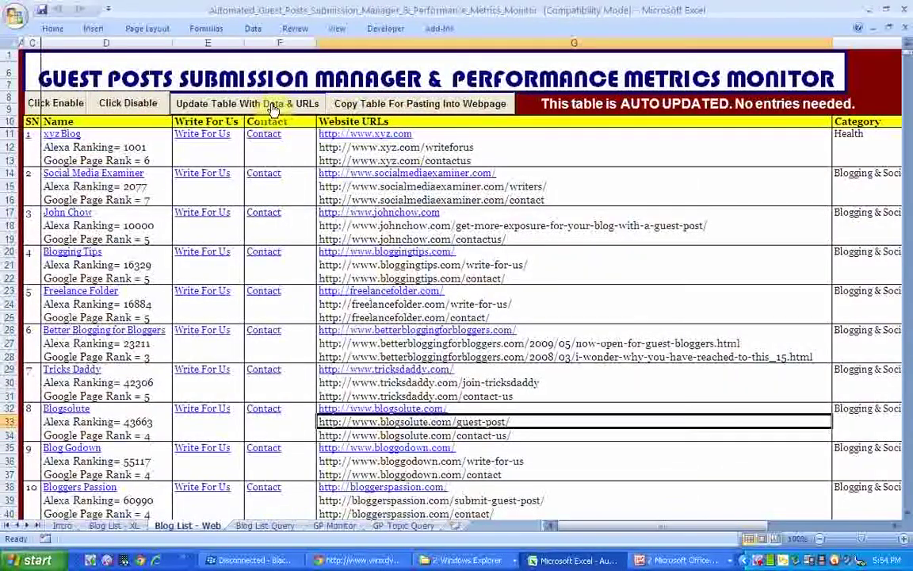
pyautogui.click(426, 108)
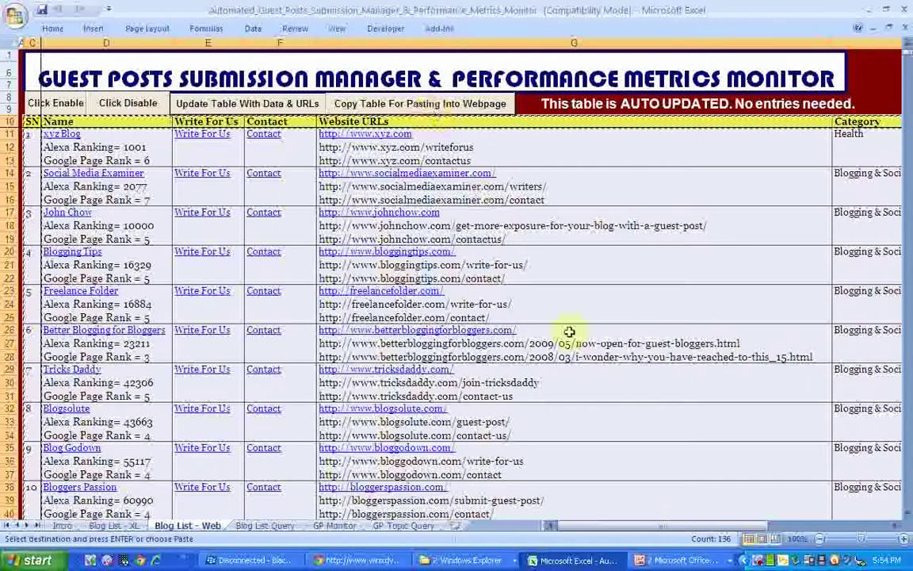
pyautogui.click(613, 421)
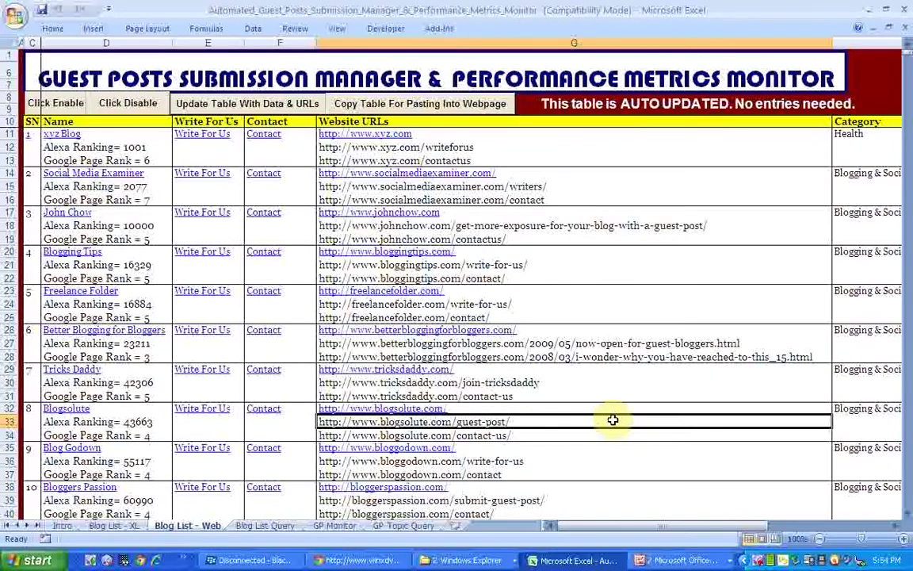
pyautogui.click(337, 525)
pyautogui.click(274, 525)
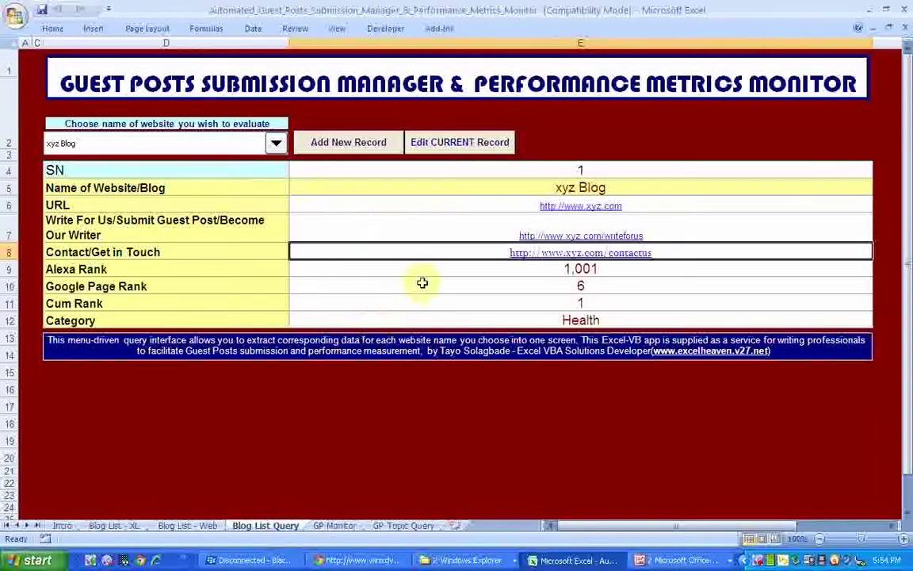
# Show the top of the GP Monitor sheet, glancing at GP Topic Query before returning
pyautogui.click(338, 529)
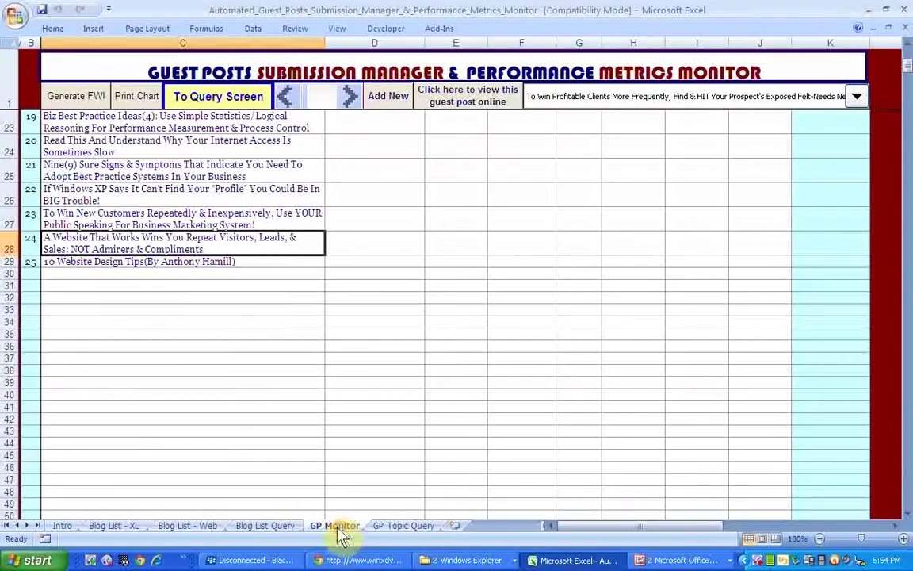
pyautogui.click(402, 256)
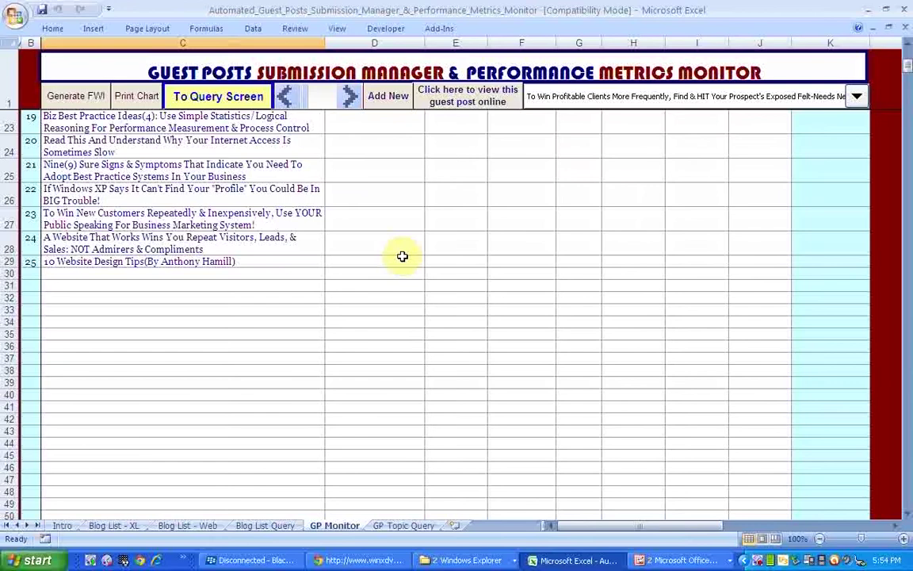
pyautogui.scroll(7, 402, 256)
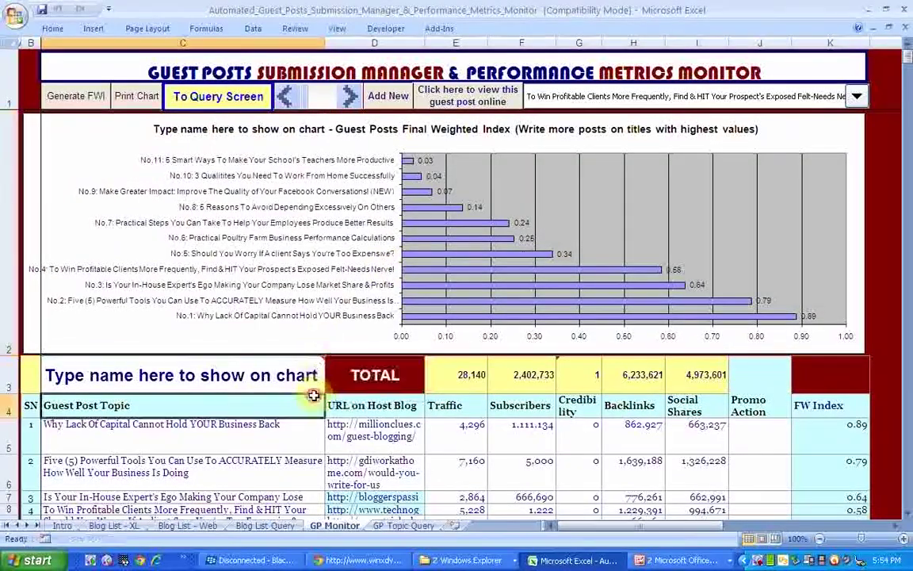
pyautogui.click(400, 527)
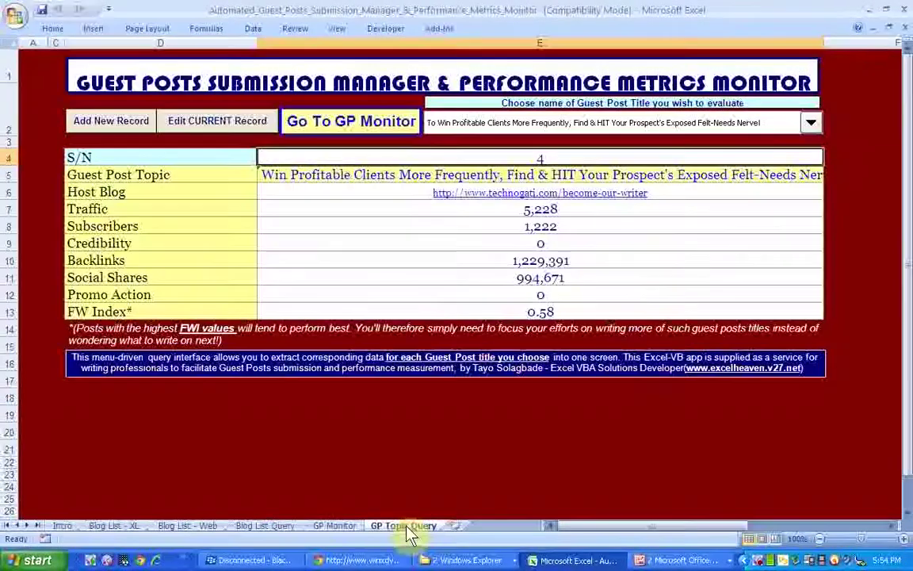
pyautogui.click(349, 526)
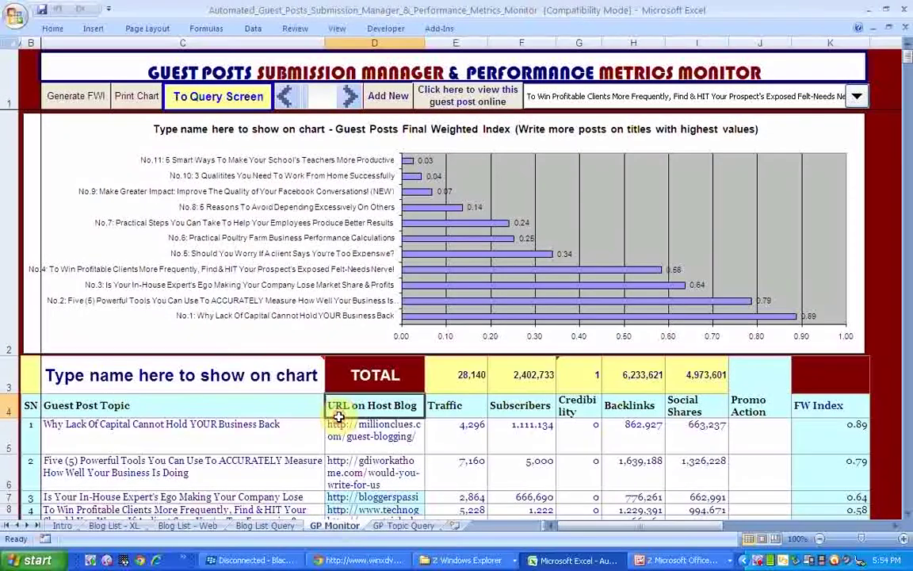